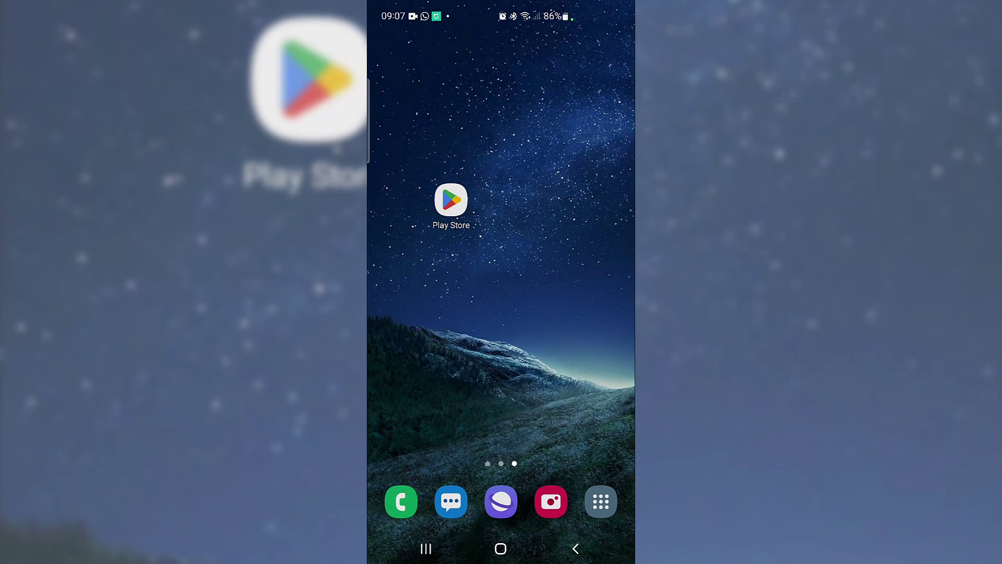
Step: Search the Play Store for 'orbot' and install Orbot: Tor for Android
left_click(451, 200)
left_click(470, 45)
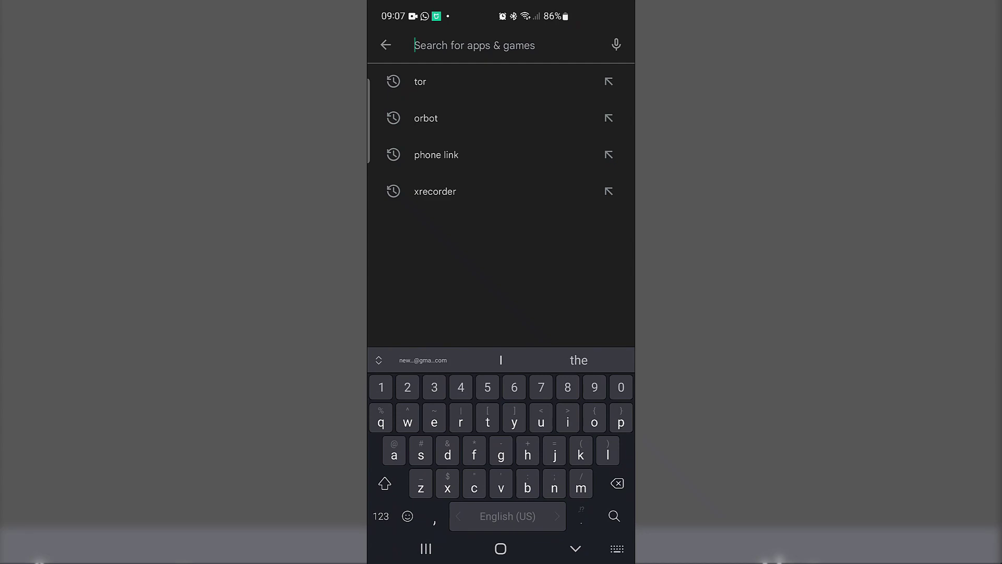
type("orbo")
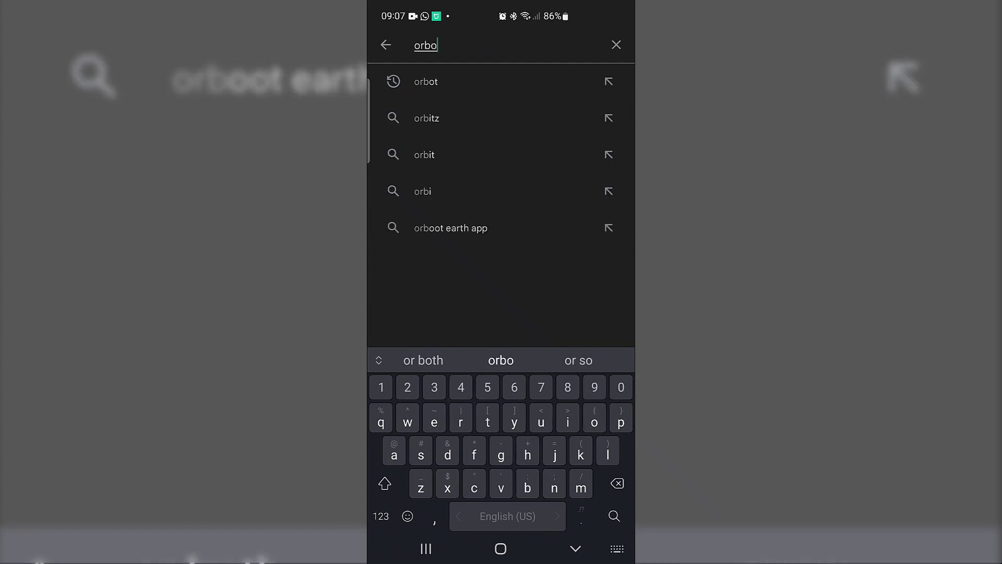
type("t")
key("Return")
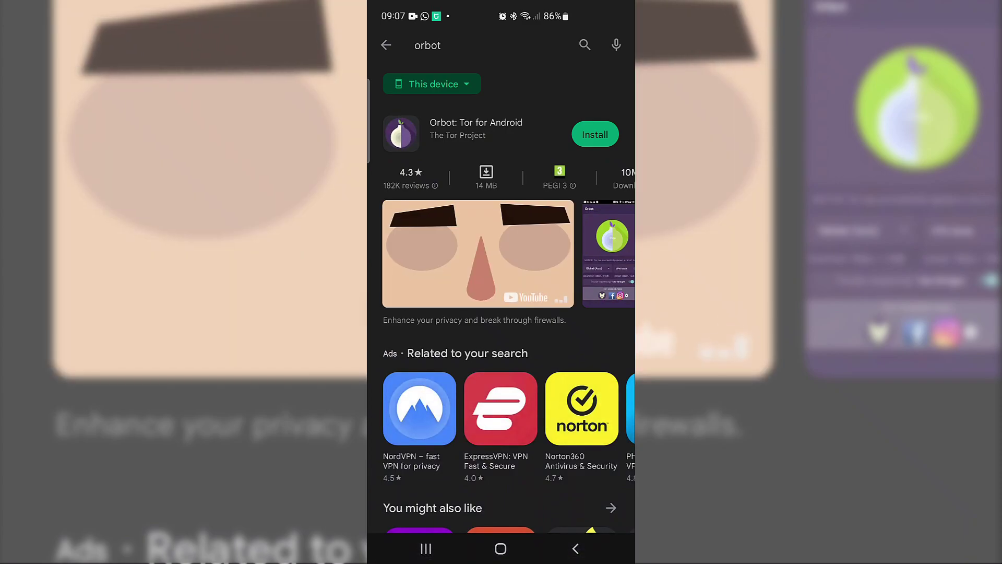
left_click(595, 134)
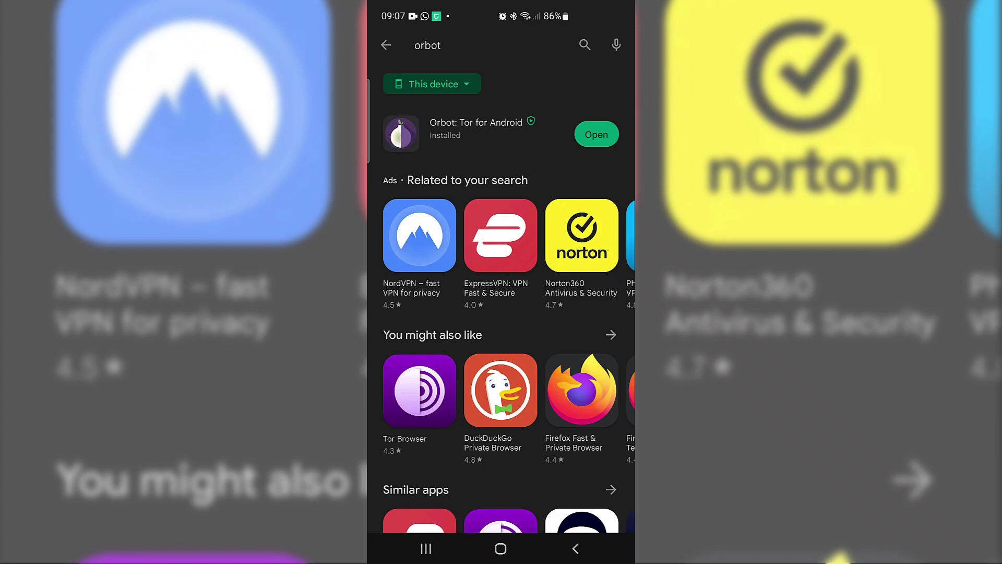
left_click(427, 45)
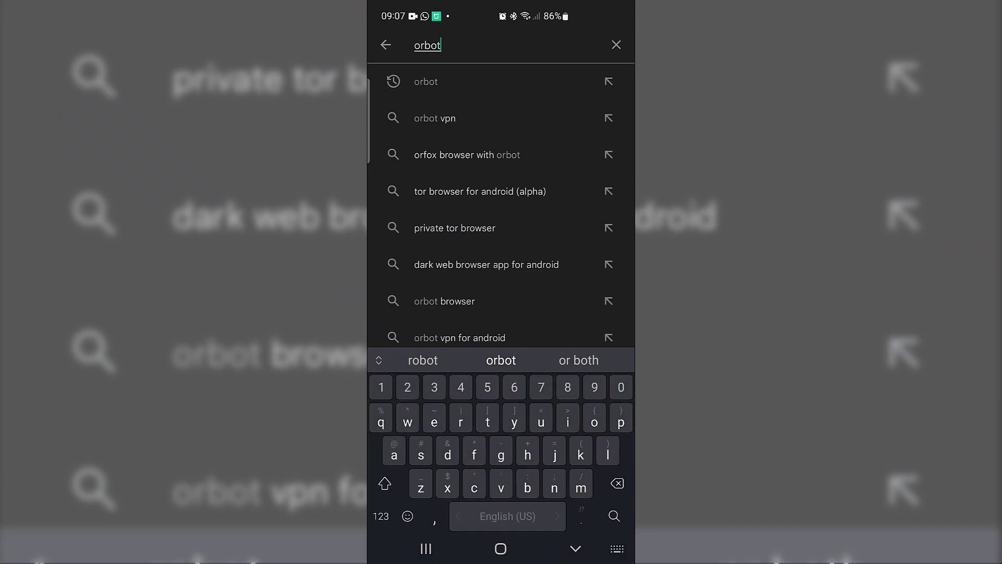
Step: Search for 'tor', install Tor Browser, and back out to the store's home page
key("BackSpace")
type("t")
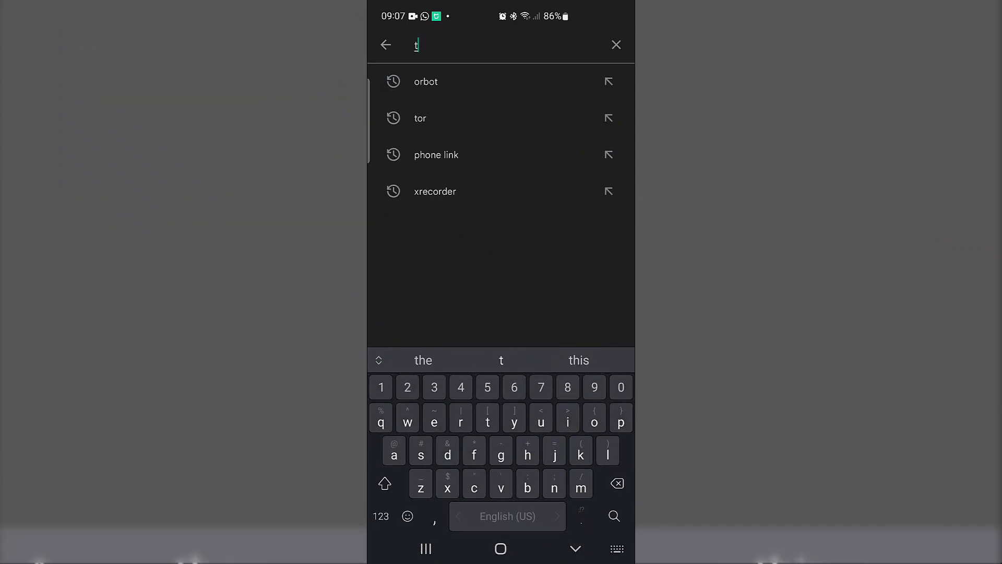
type("or")
key("Return")
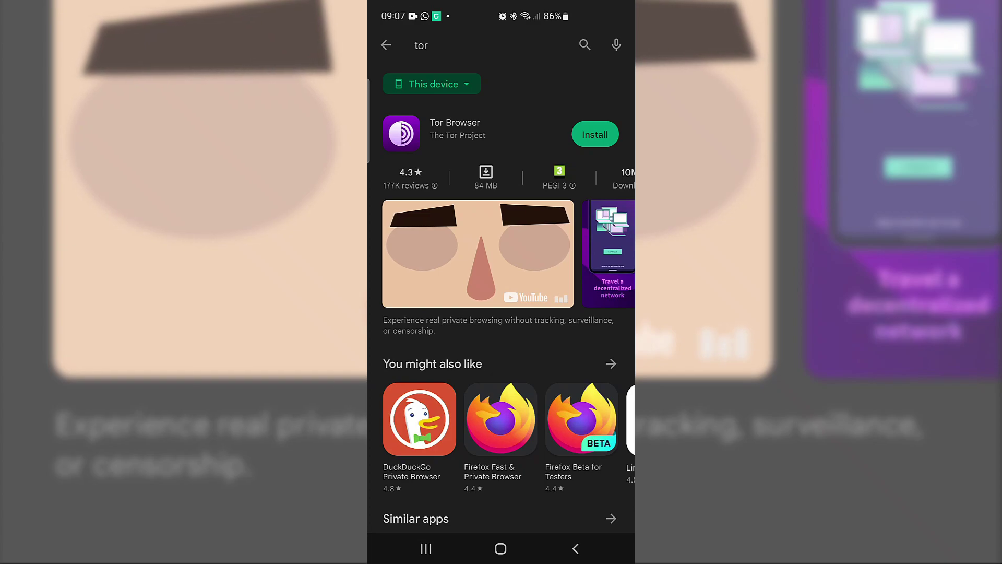
left_click(595, 134)
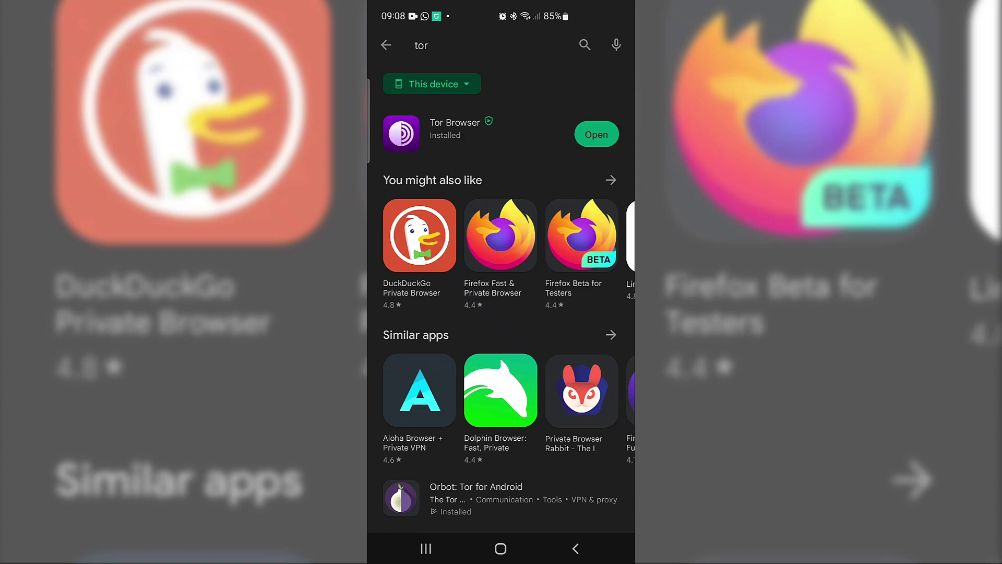
left_click(575, 548)
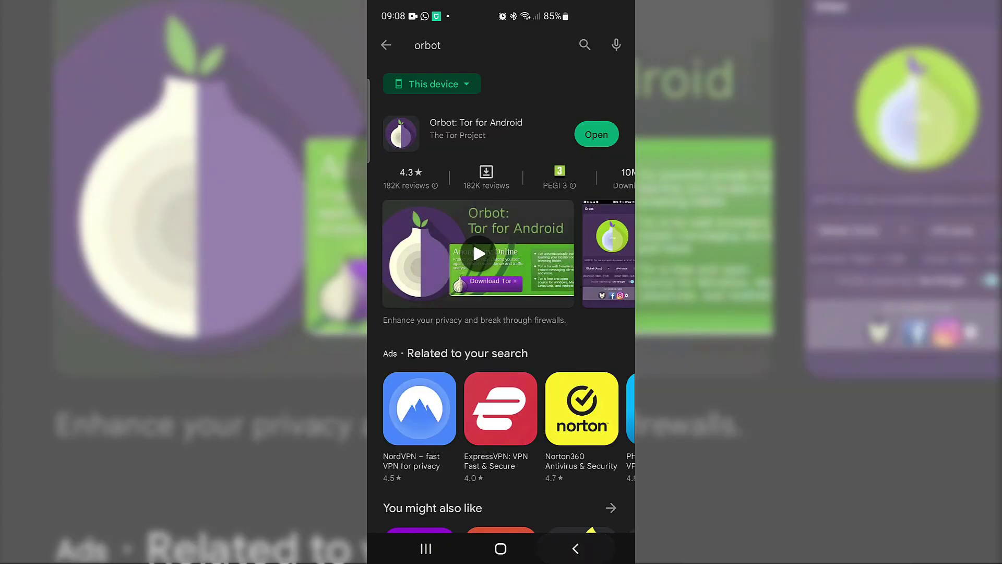
left_click(575, 548)
Step: Launch Orbot from the home screen, accept its VPN connection request, and finish the welcome pages
left_click(576, 548)
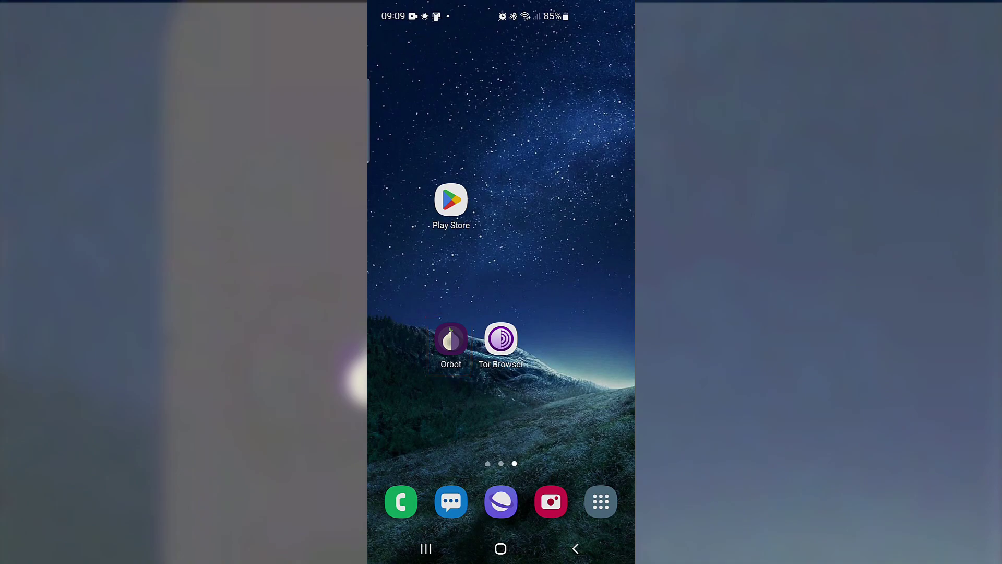
left_click(451, 339)
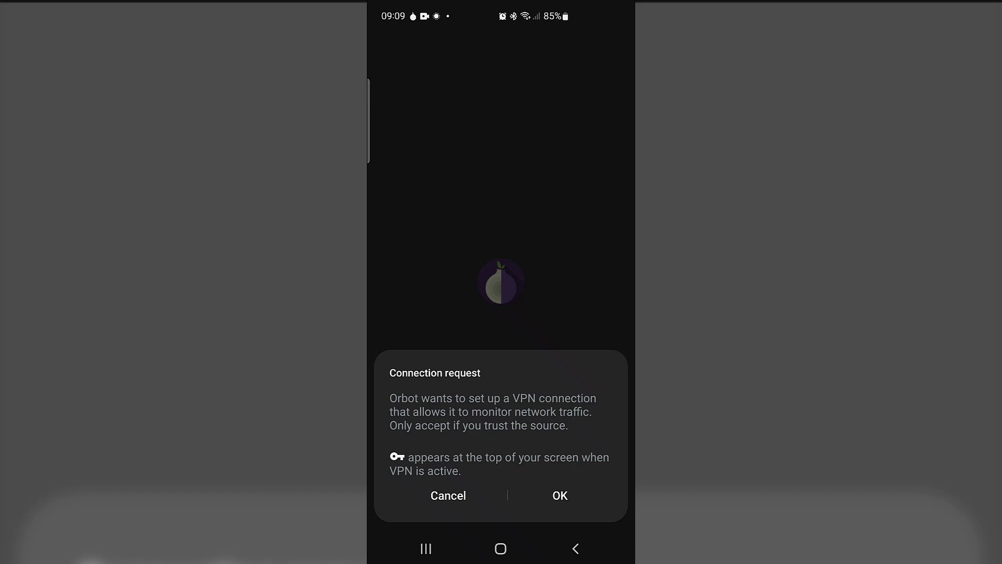
left_click(560, 495)
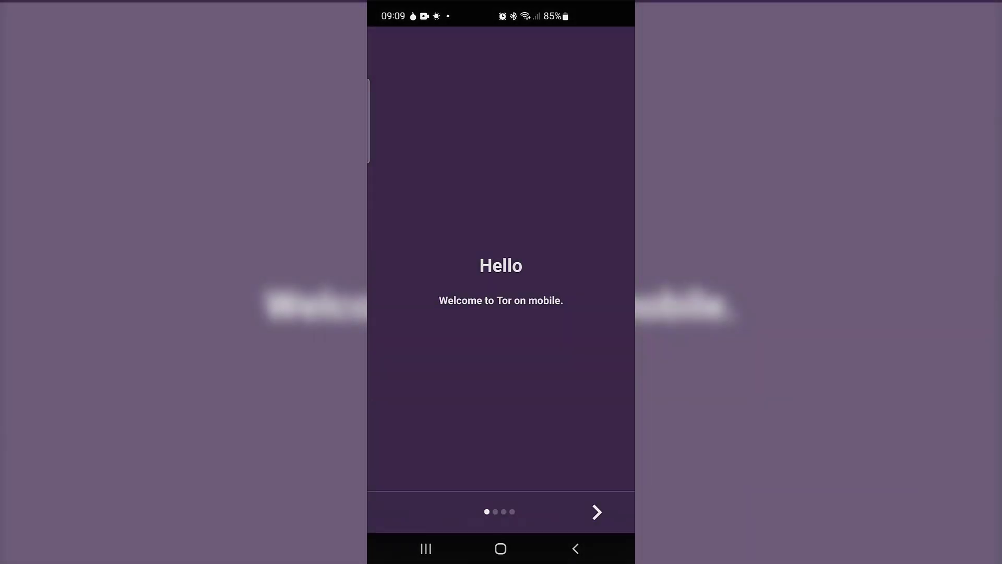
left_click(597, 511)
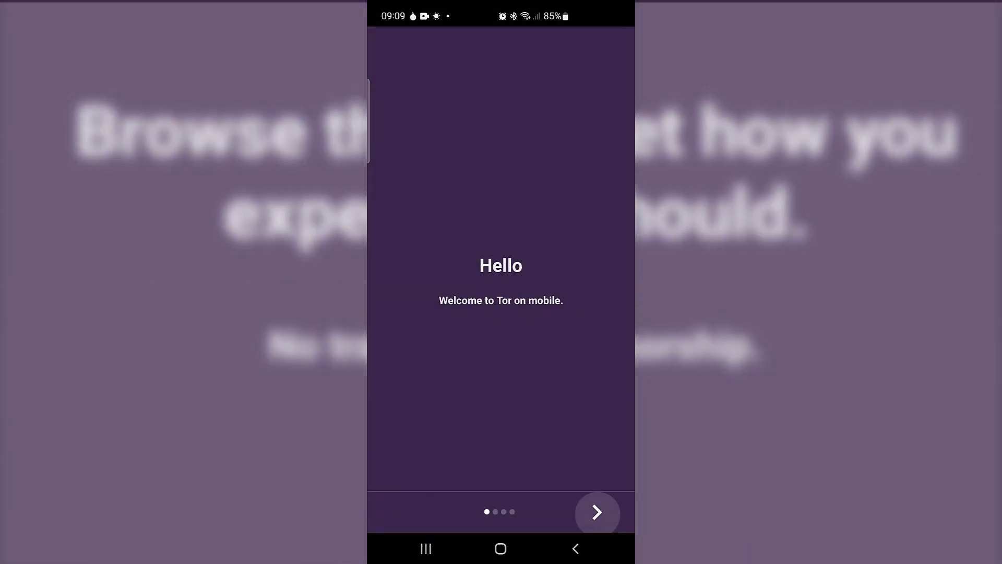
left_click(597, 511)
left_click(597, 512)
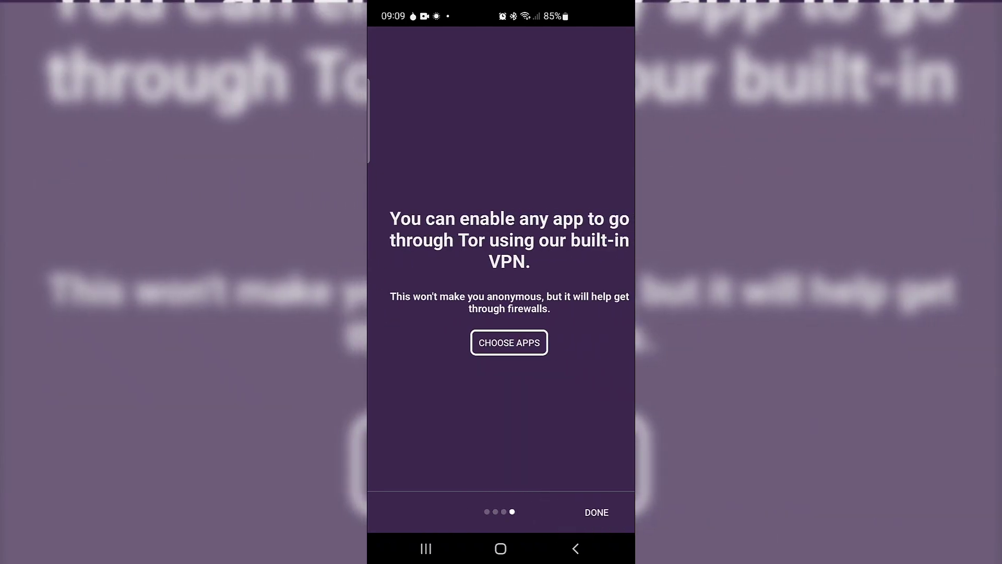
left_click(597, 511)
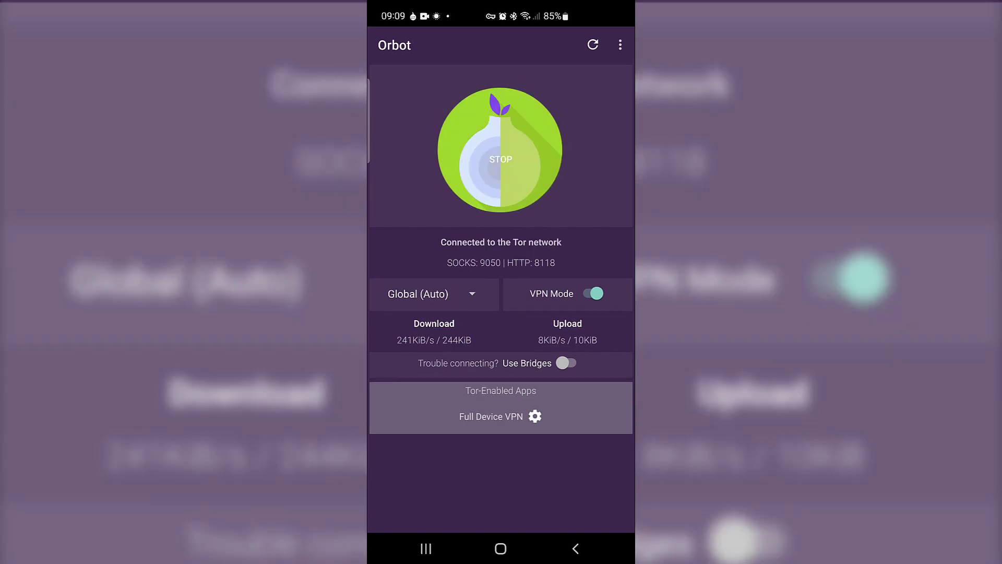
left_click(433, 294)
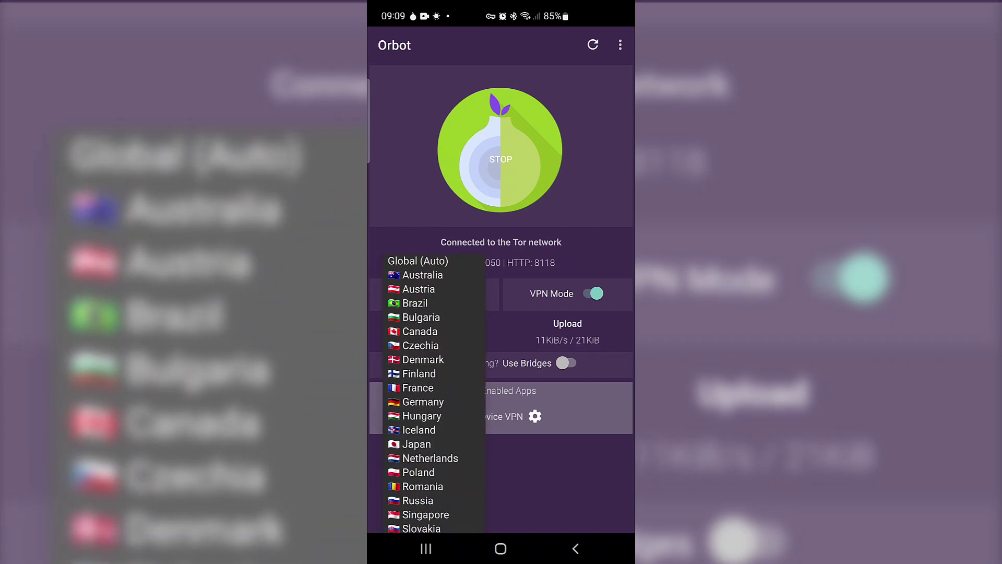
scroll(433, 391, "down", 3)
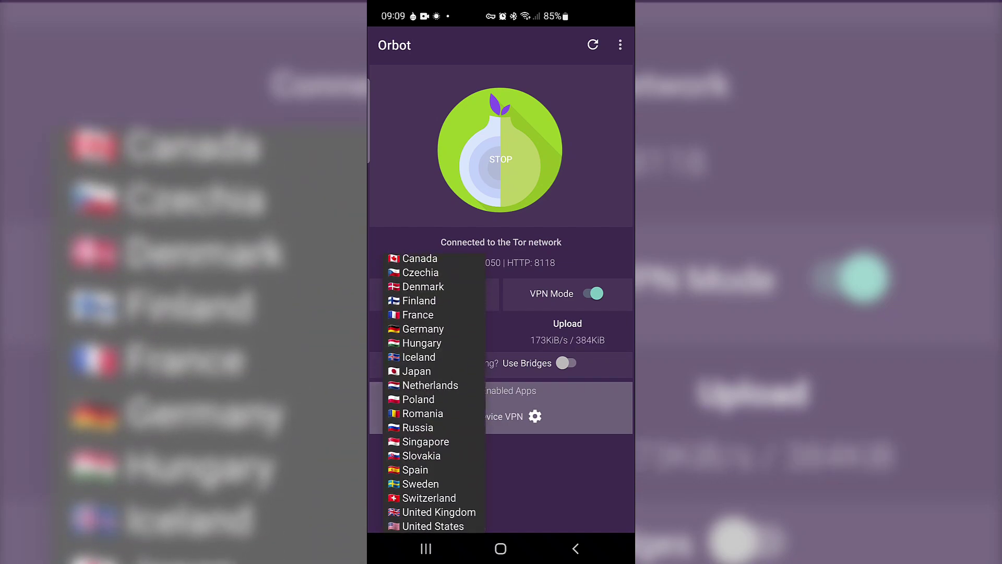
scroll(433, 391, "up", 3)
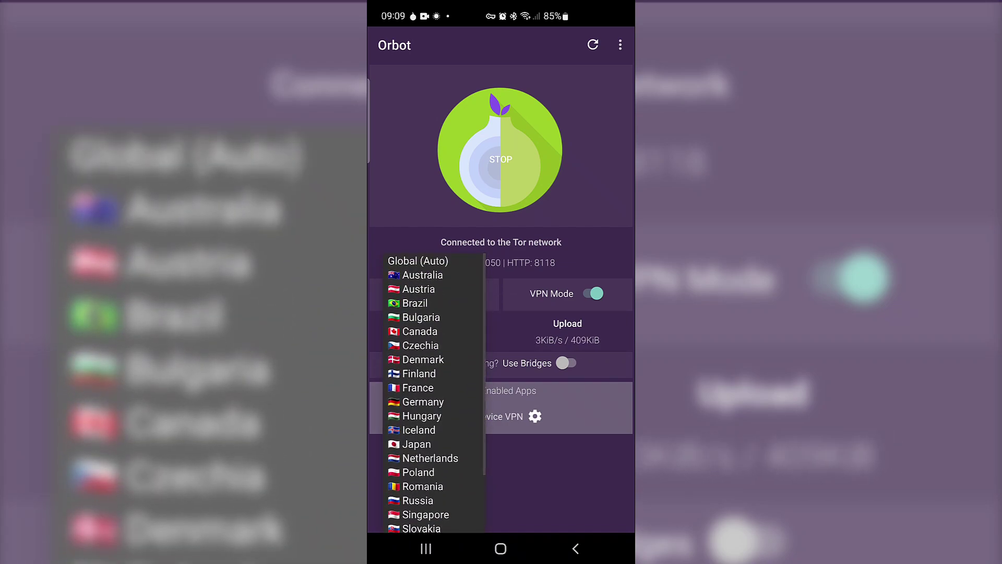
left_click(417, 261)
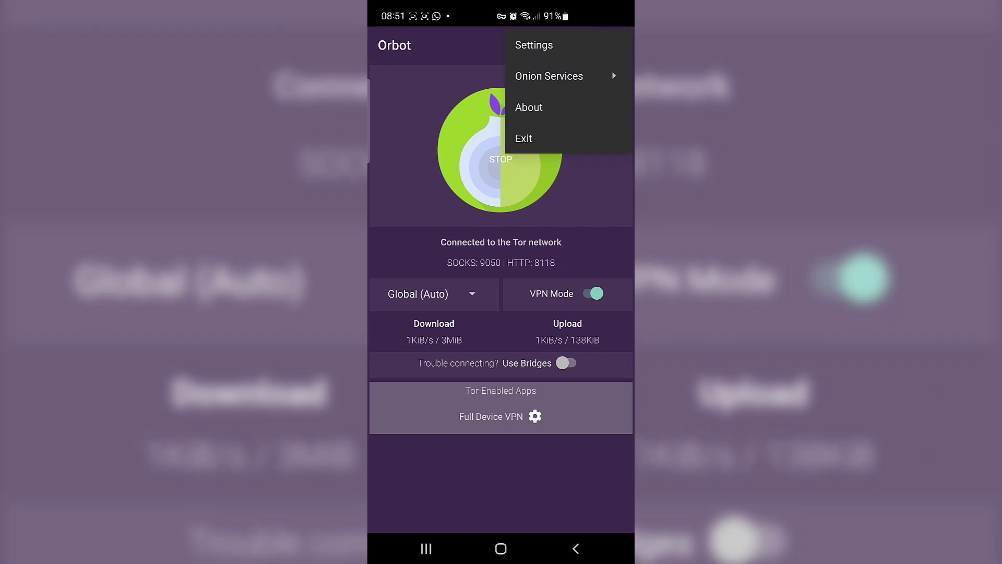
Step: Untick Start Orbot on Boot and Allow Background Starts in Orbot's settings
left_click(554, 44)
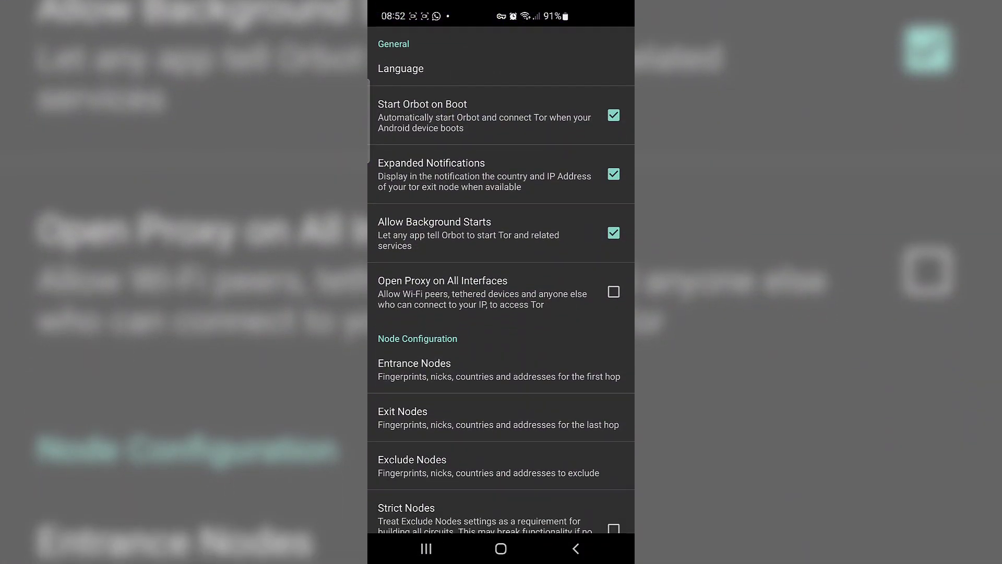
left_click(613, 115)
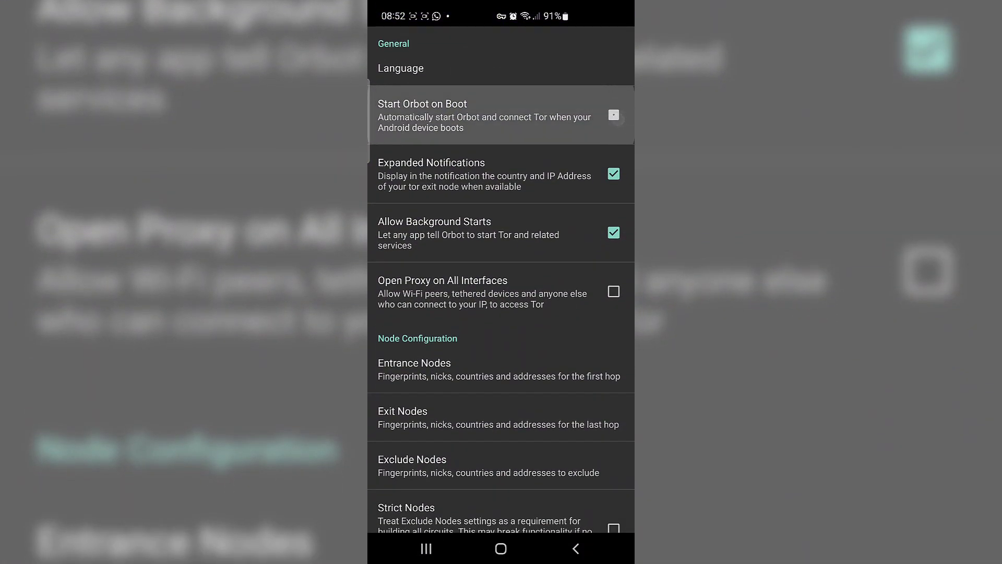
left_click(613, 232)
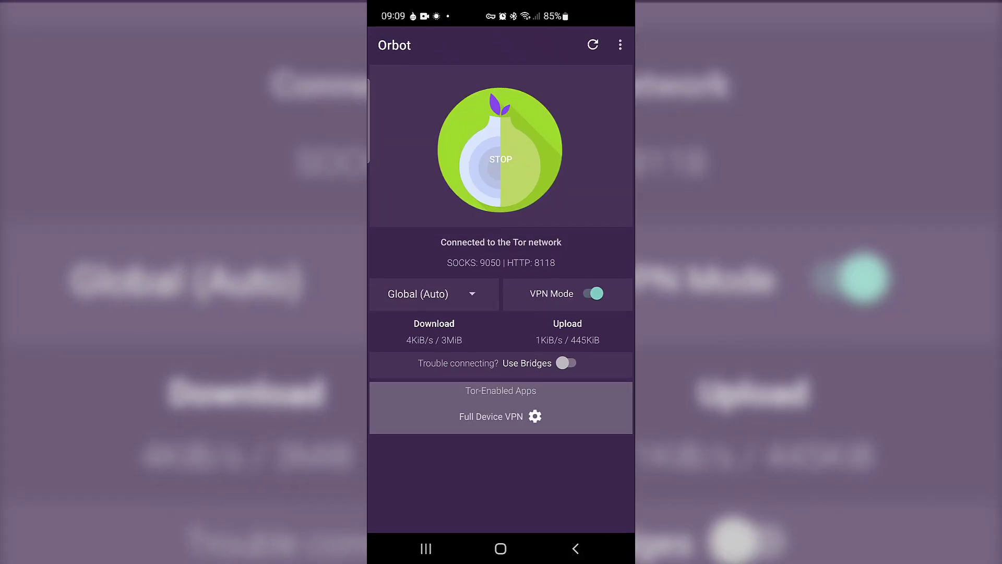
Step: Expand Orbot's Tor connection notification in the notification shade to confirm the German exit
left_click(500, 548)
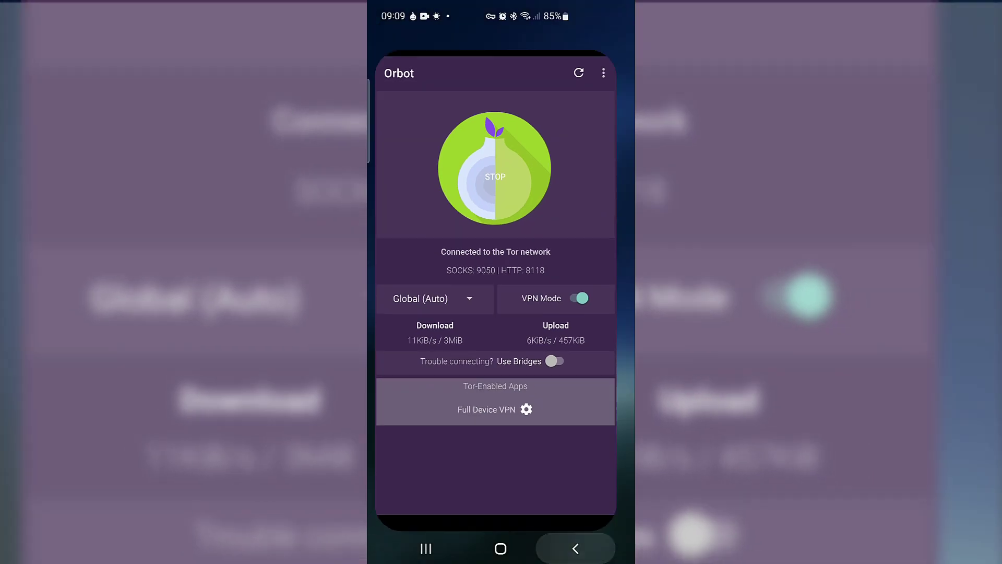
left_click_drag(500, 5, 500, 313)
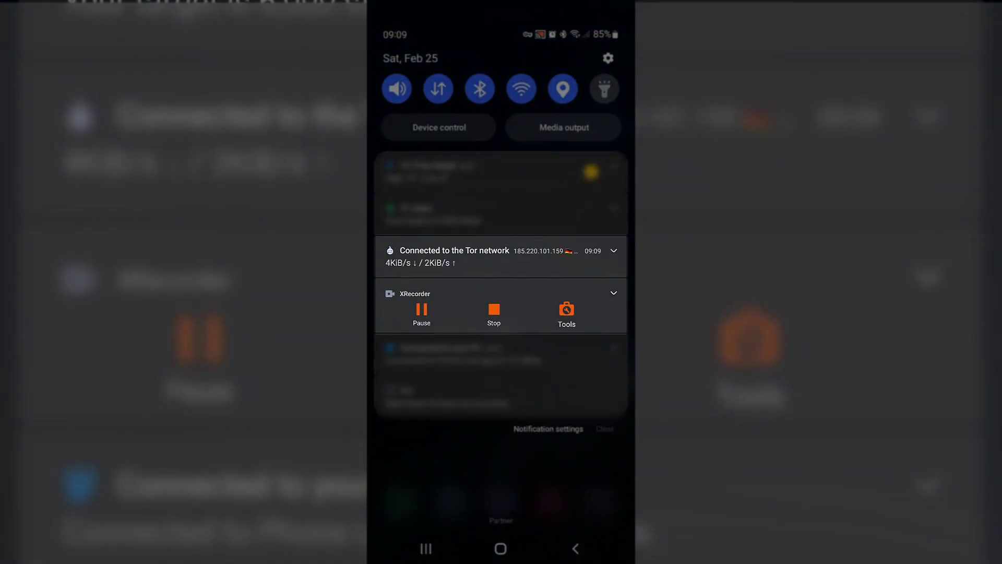
left_click(614, 250)
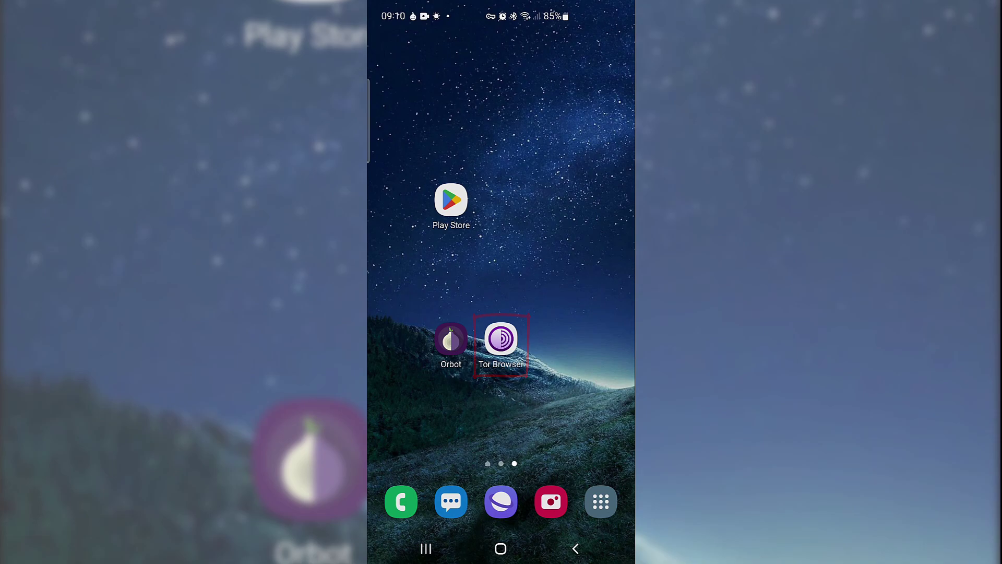
Step: Launch Tor Browser and connect it to the Tor network
left_click(501, 338)
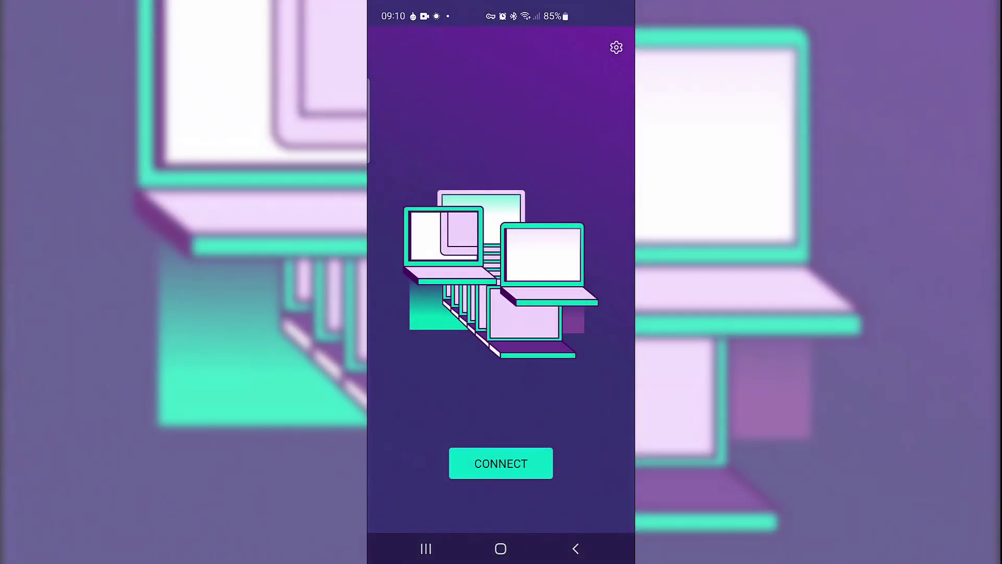
left_click(501, 463)
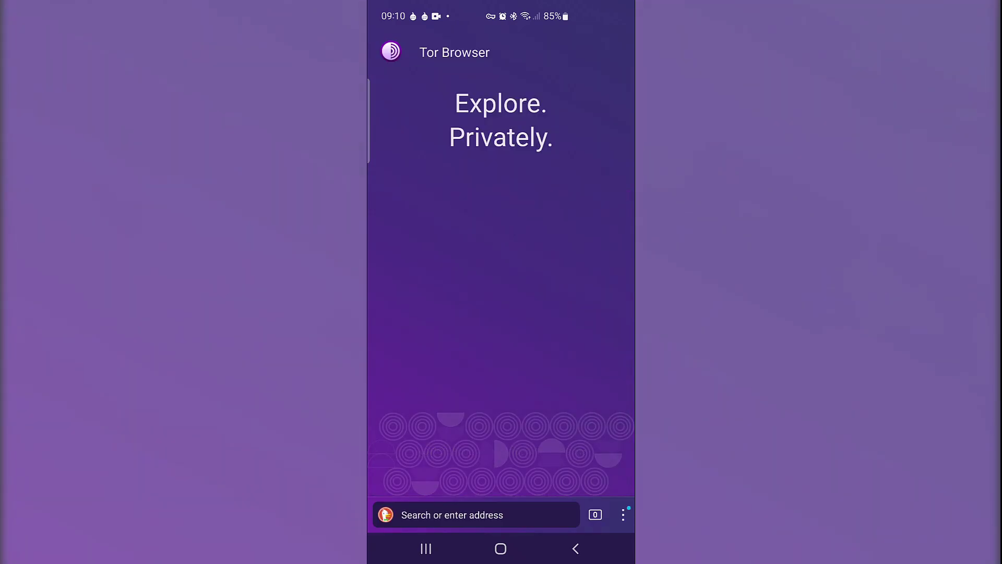
Step: Open Tor Browser's Security Settings and select the Safer level
left_click(623, 514)
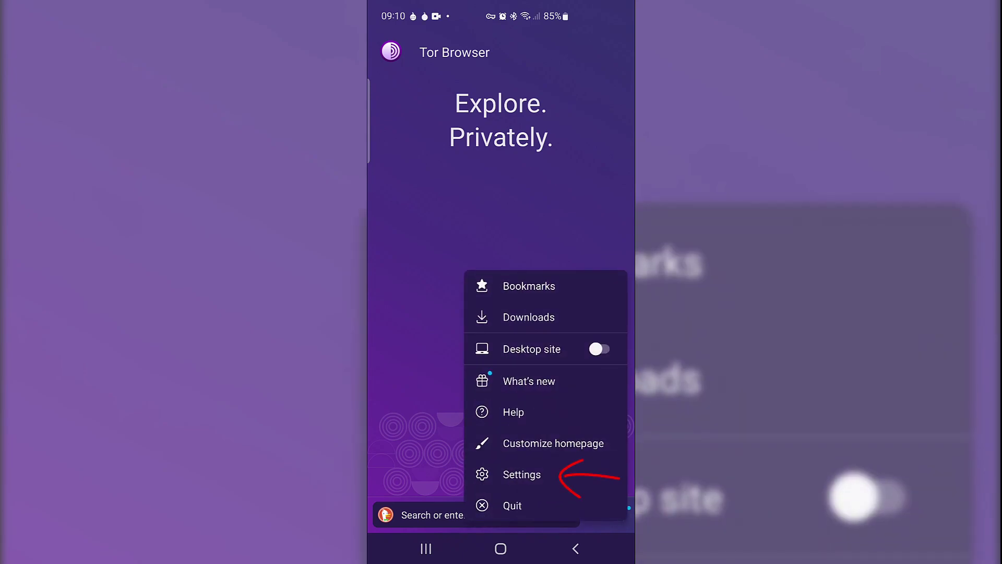
left_click(521, 474)
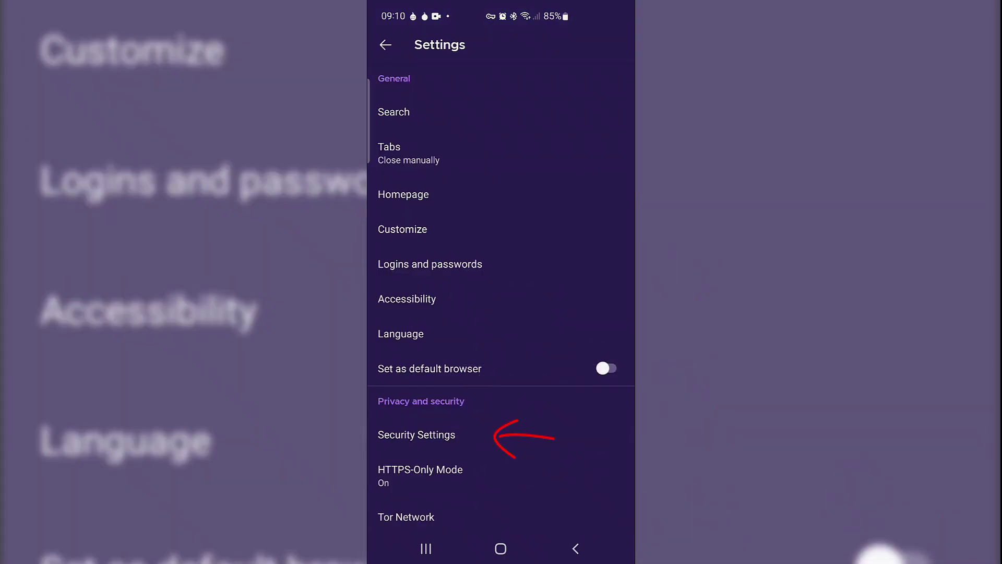
left_click(416, 435)
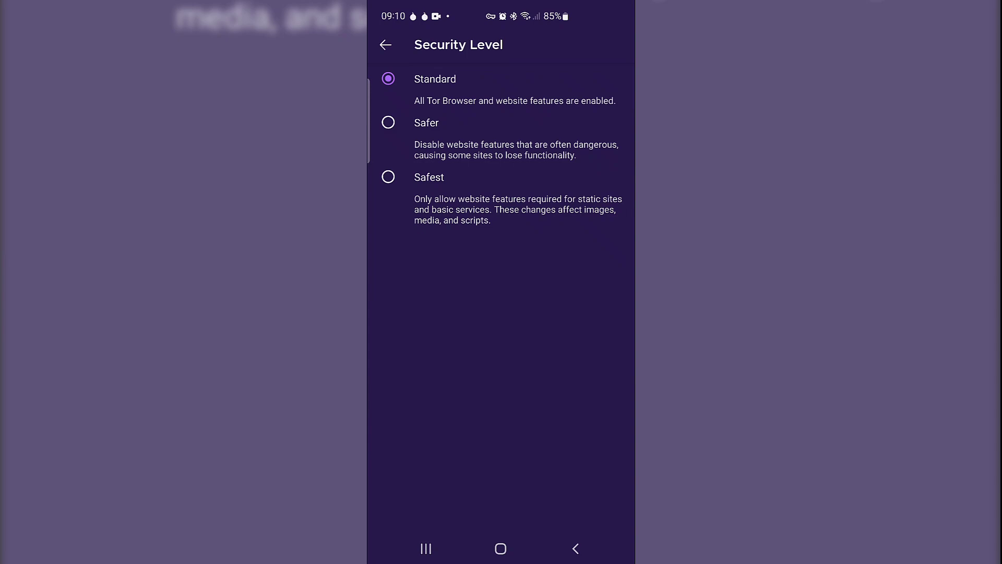
left_click(427, 123)
Step: Switch the security level to Safest and go back to the 'Explore. Privately.' start page
left_click(429, 177)
key("Escape")
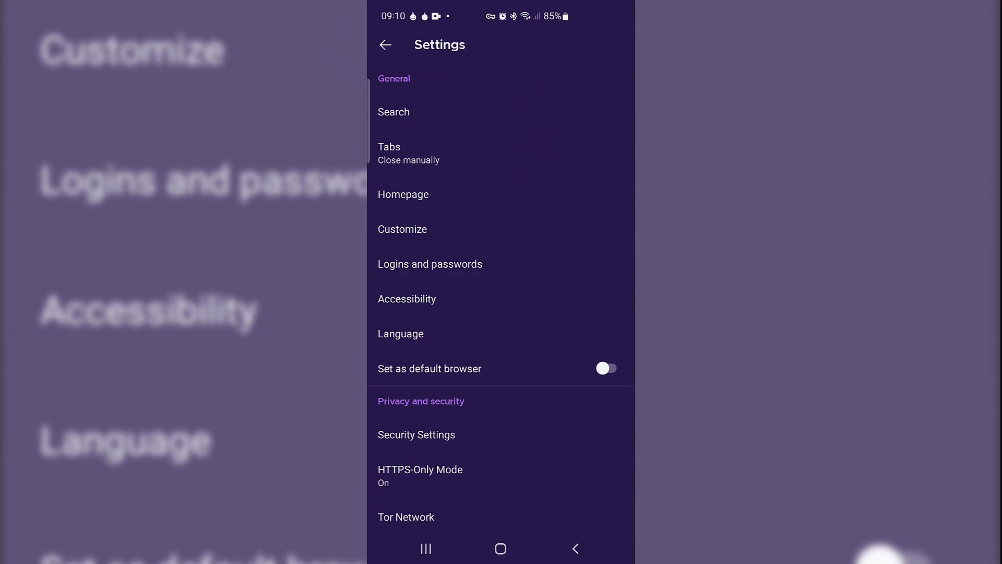
key("Escape")
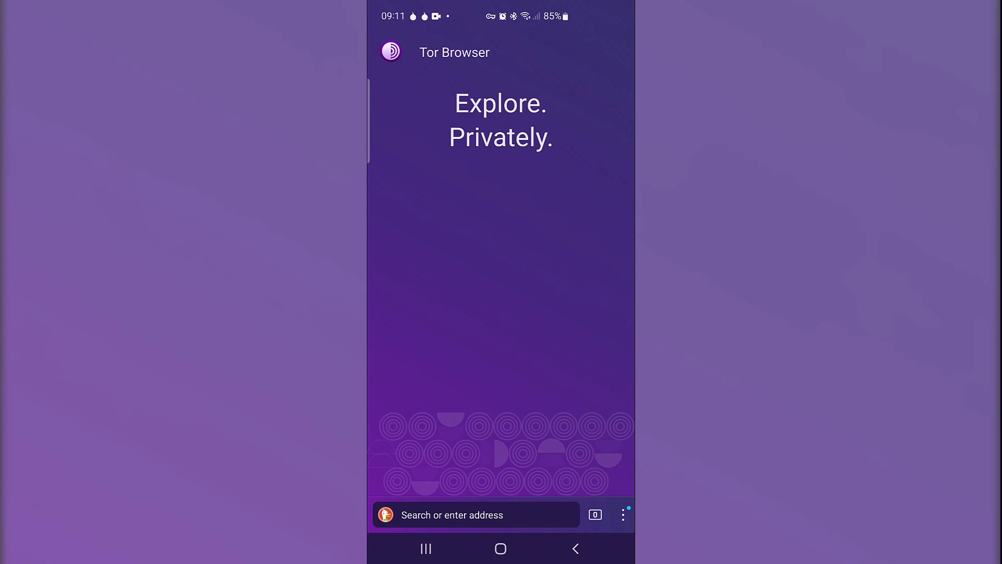
Step: Focus the Tor Browser address bar to start a search for 'onion'
left_click(452, 514)
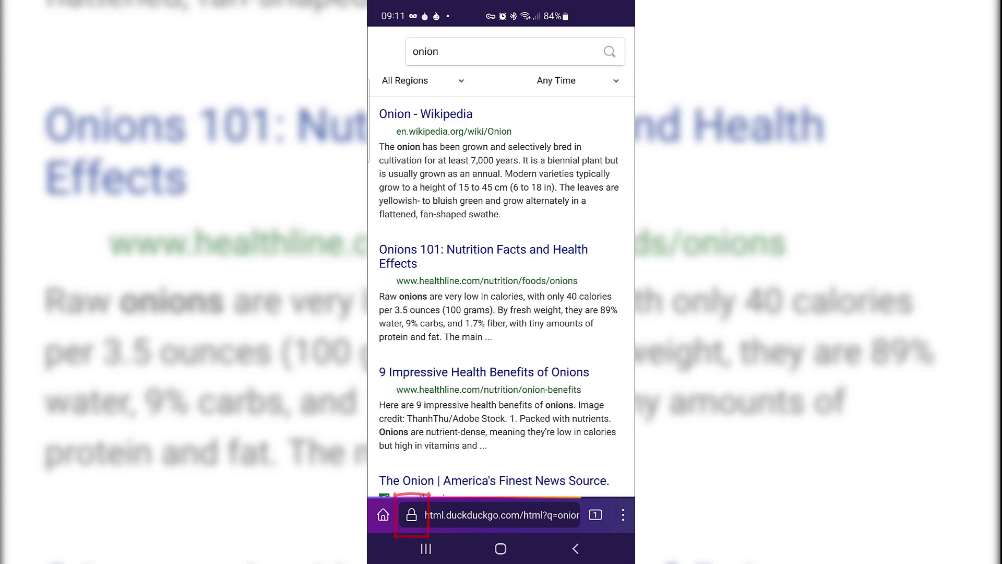
Step: Check the DuckDuckGo page's secure connection details, then close the panel and back out of the page
left_click(411, 514)
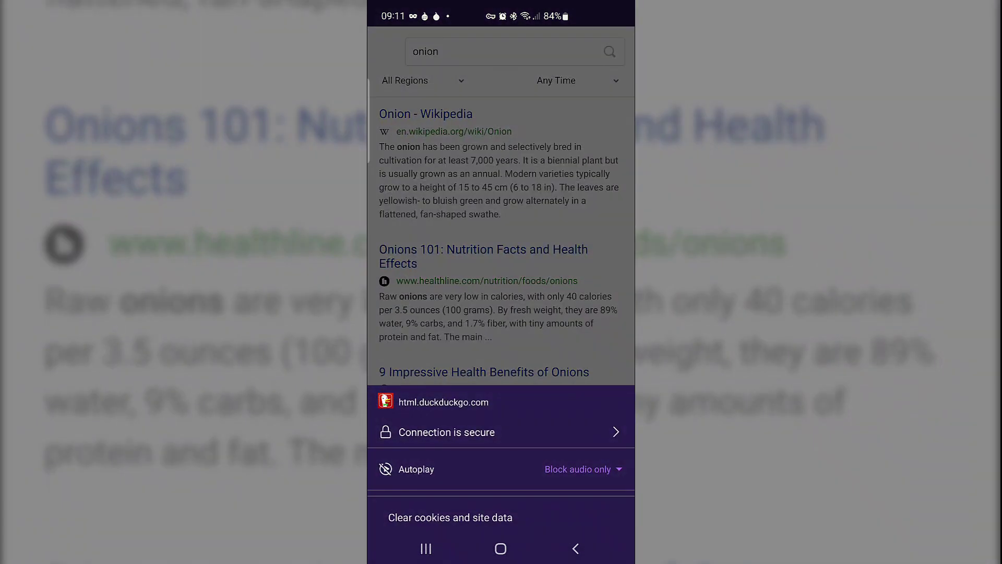
left_click(447, 432)
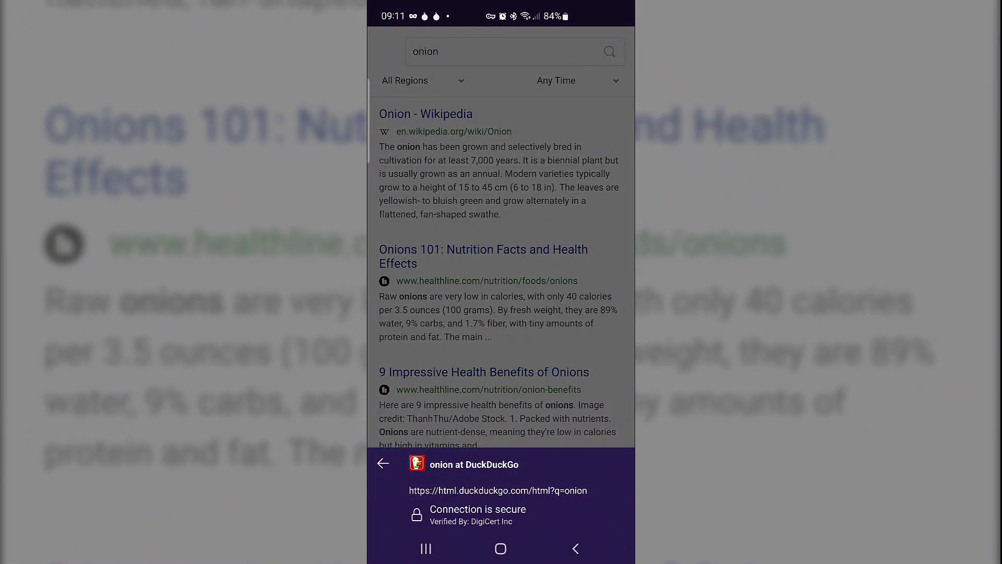
left_click(383, 463)
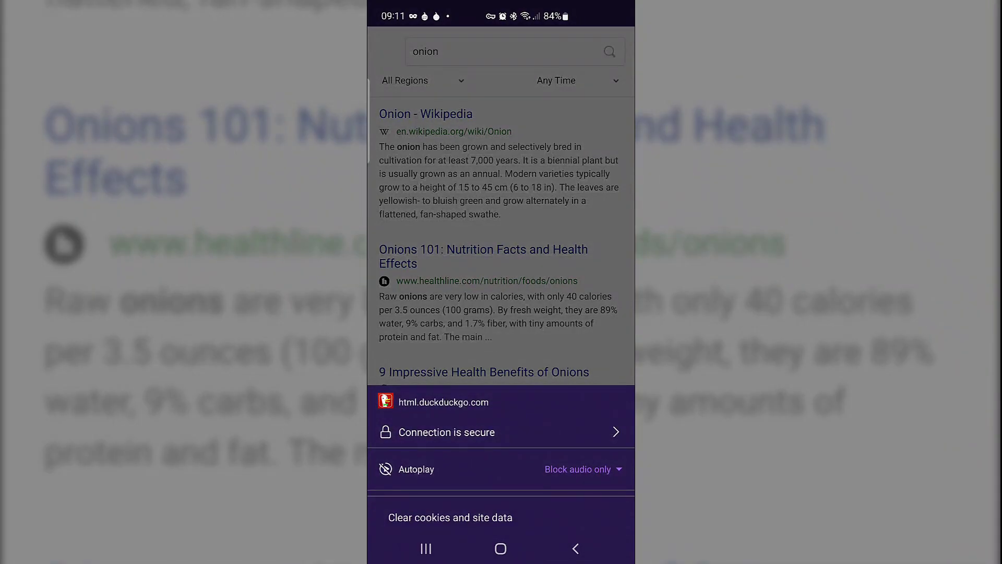
left_click(576, 548)
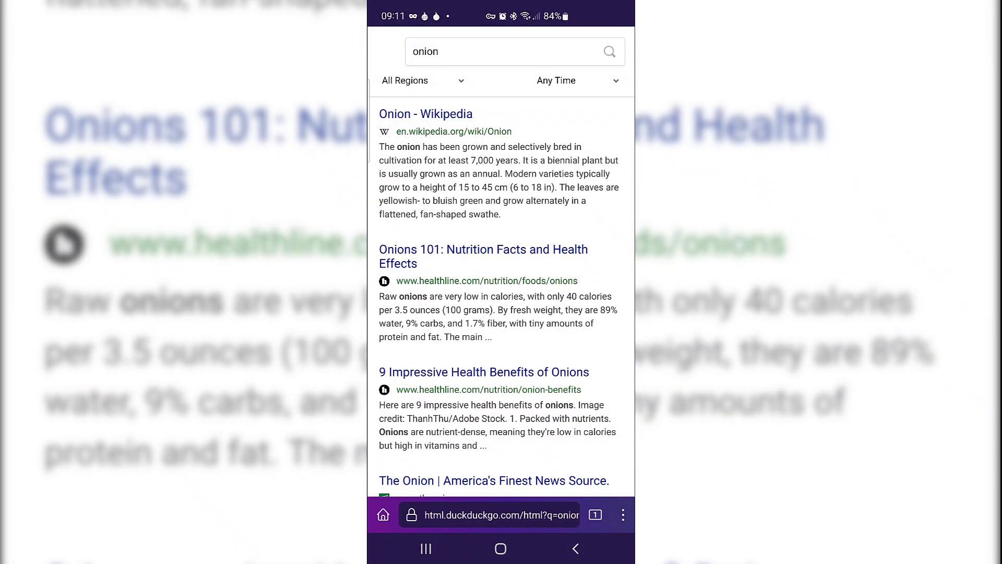
left_click(576, 548)
left_click(576, 548)
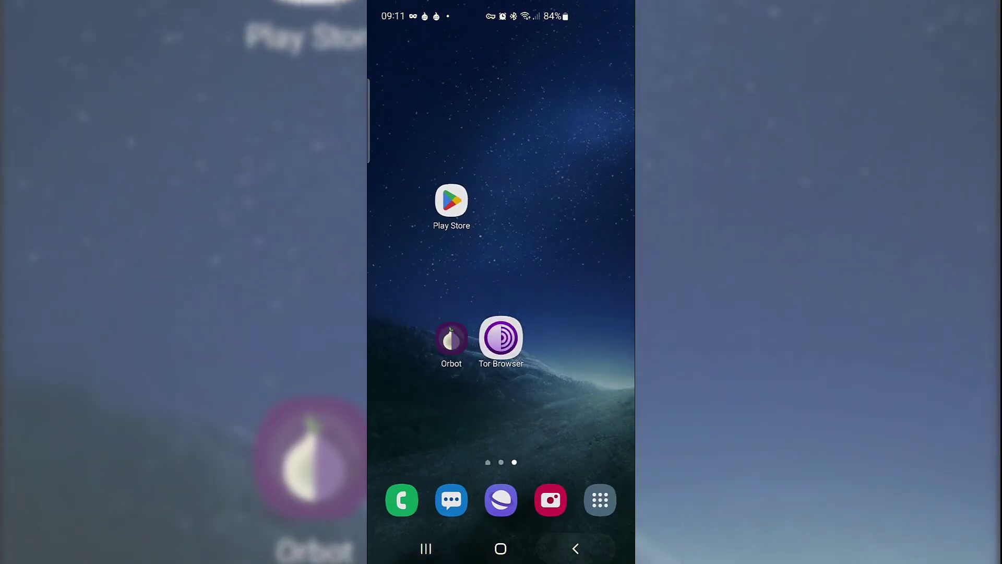